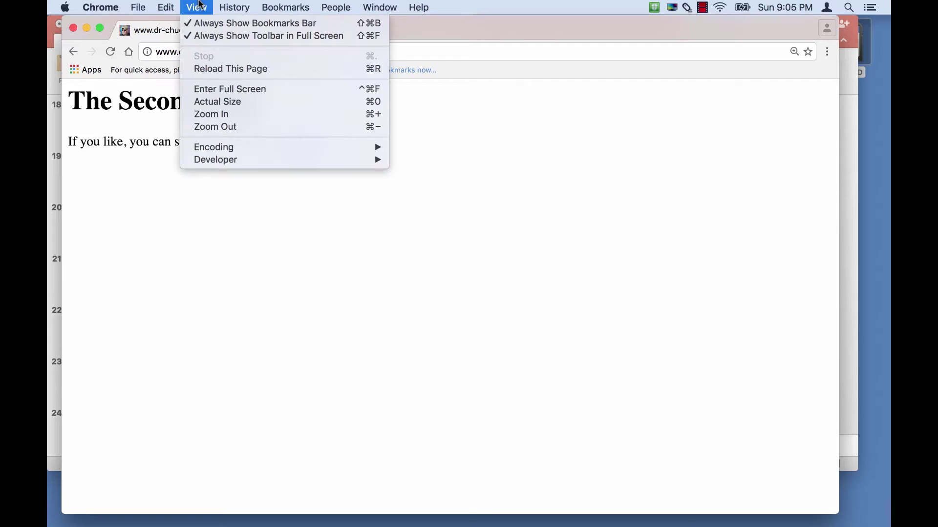
- Open the developer tools beside the Second Page on the Network panel, widening the pane
mouse_move(230, 160)
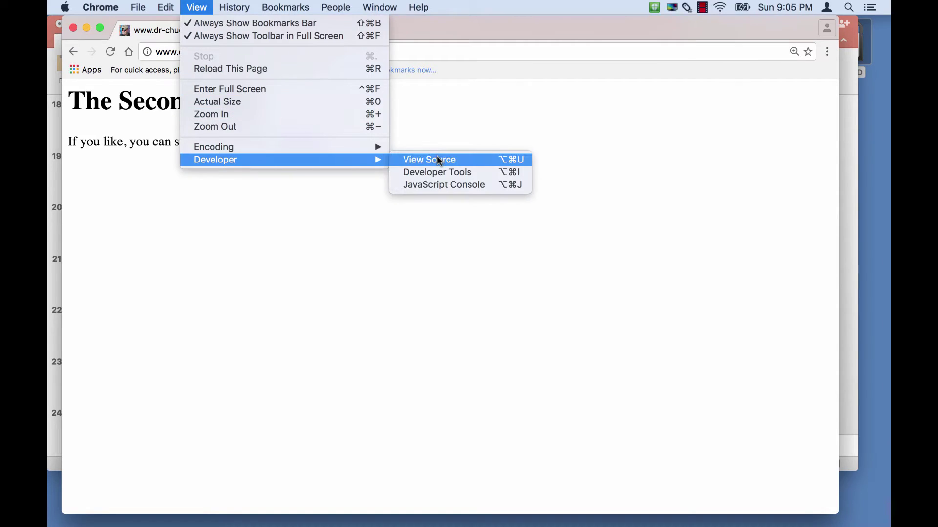
click(439, 185)
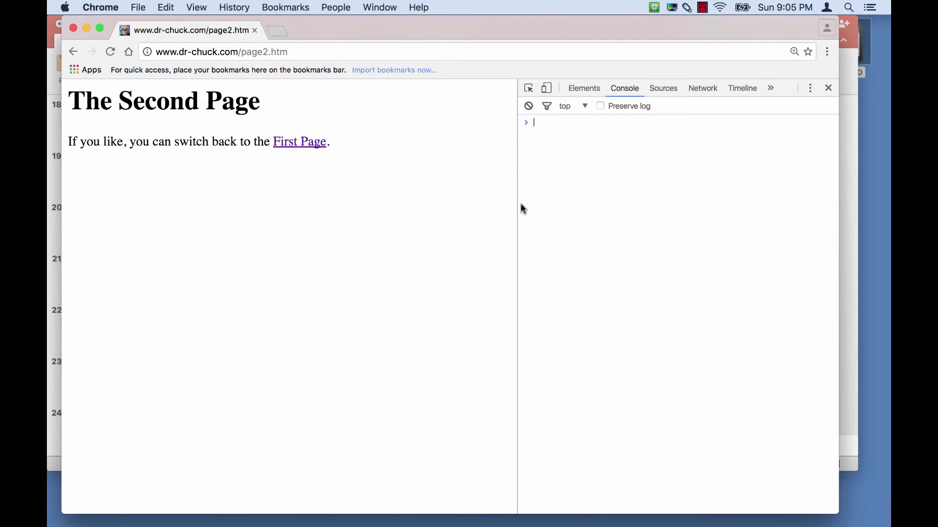
drag(516, 206, 456, 208)
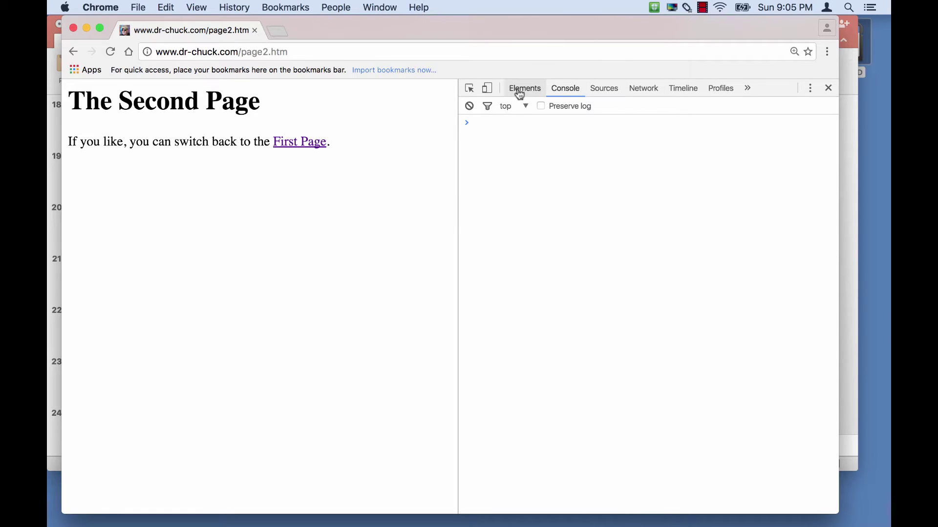
click(643, 89)
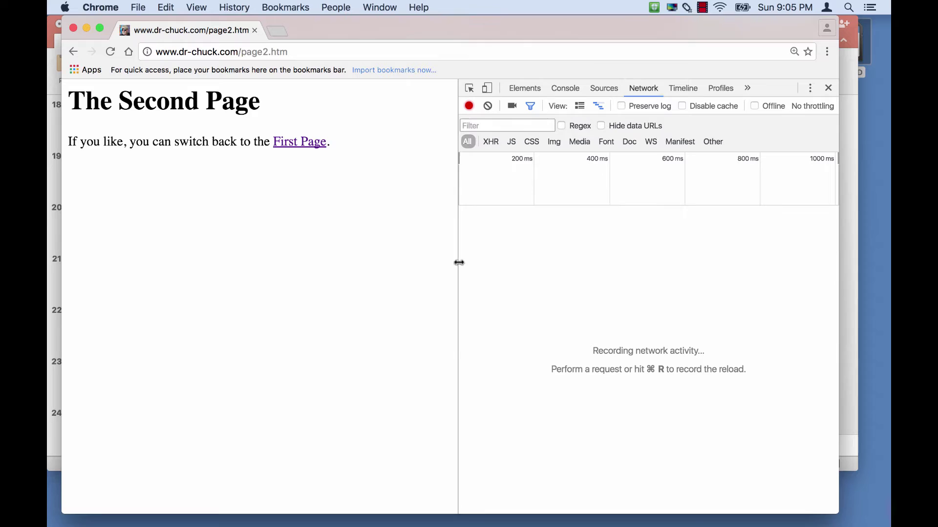
drag(458, 262, 431, 262)
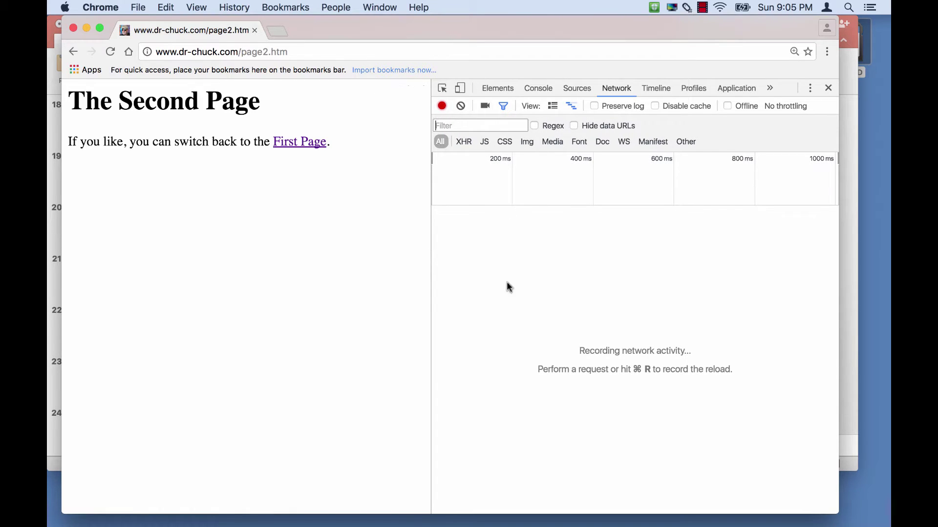
- Select the page address and place the cursor after 'page2' to edit it
click(297, 50)
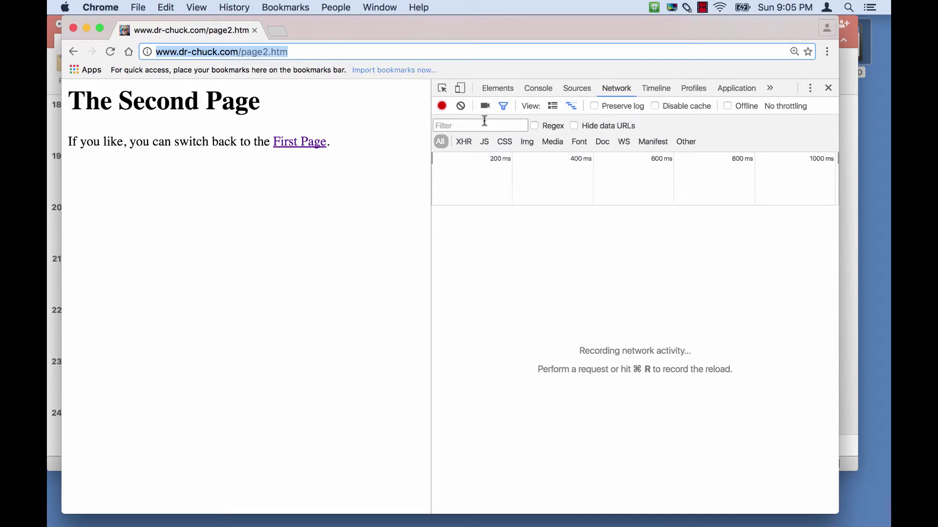
click(617, 89)
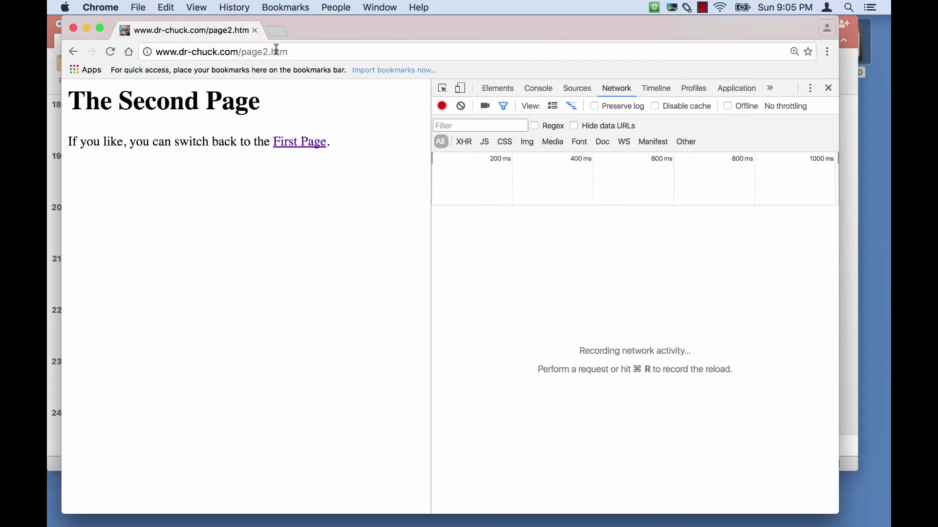
click(300, 52)
click(266, 52)
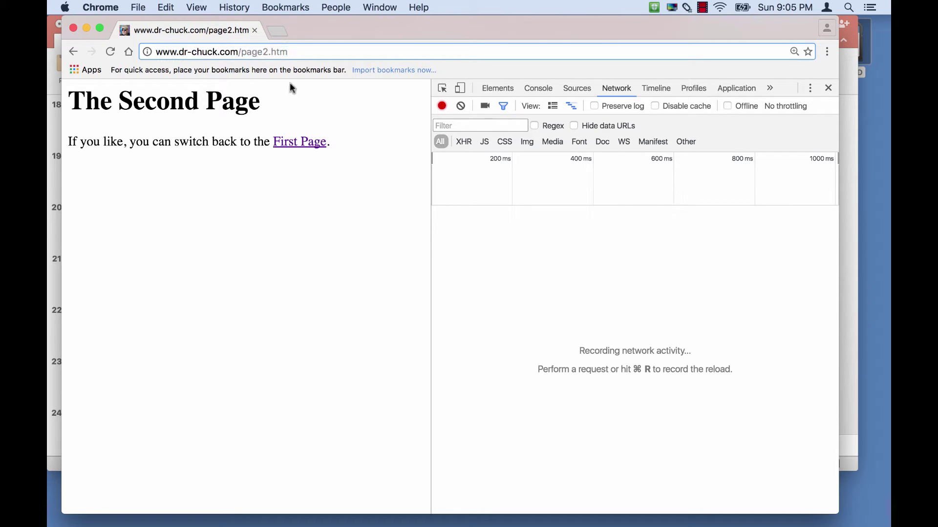
- Change the address from page2 to page1.htm and load it
key(BackSpace)
text(1)
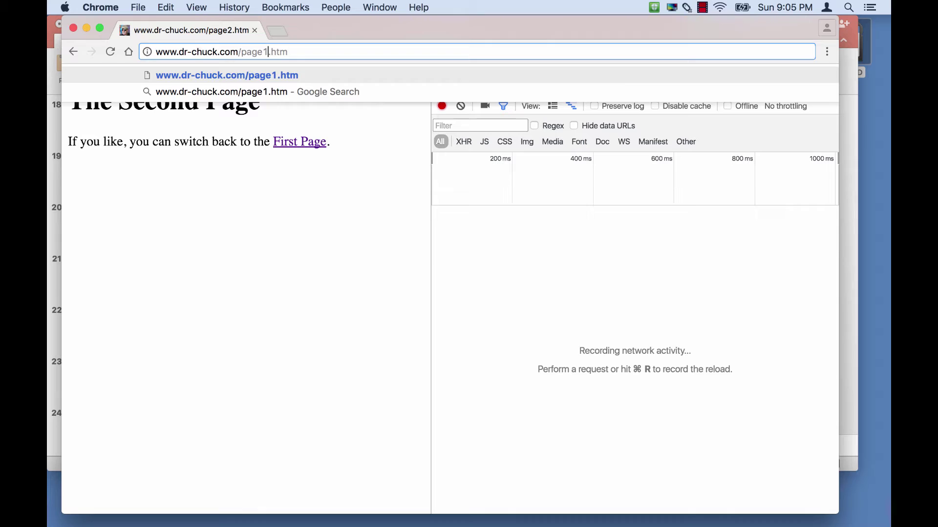
key(Return)
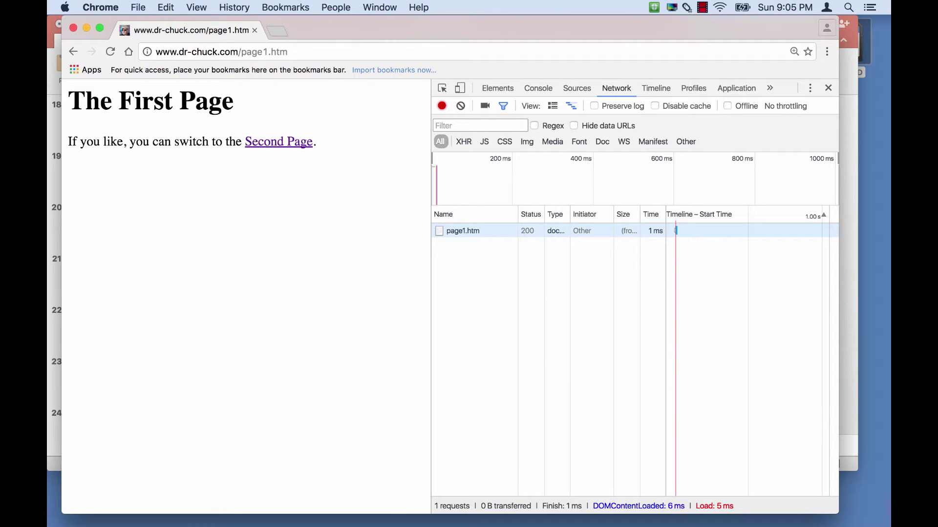
- Close the extra page1.htm tab and show the page1.htm request and response headers
double_click(470, 233)
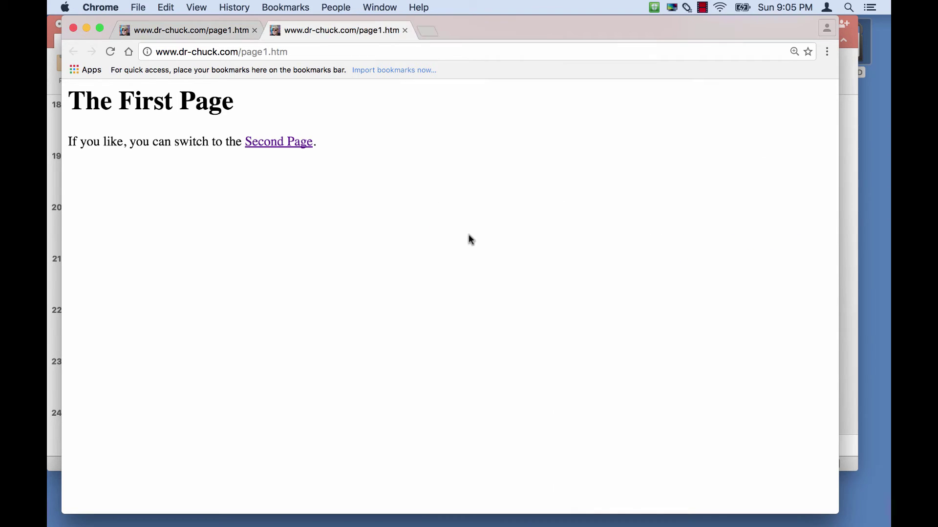
click(405, 31)
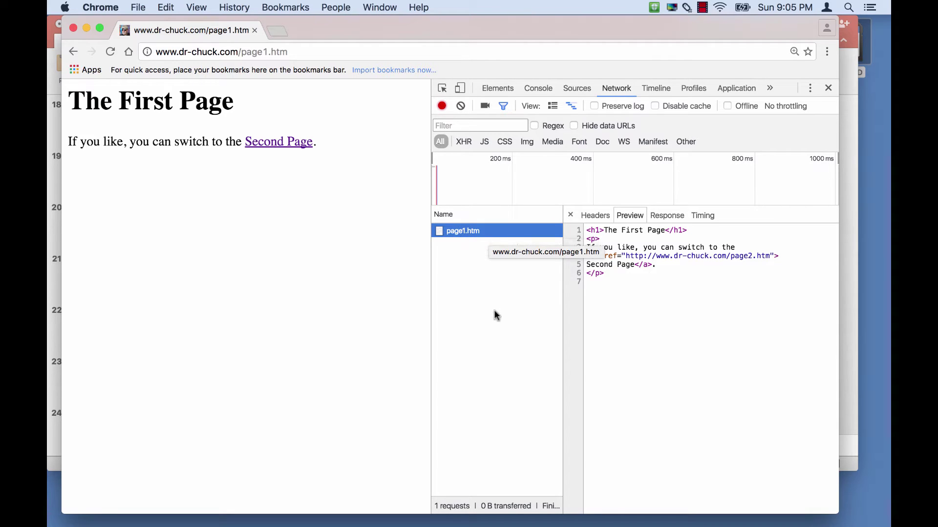
click(679, 337)
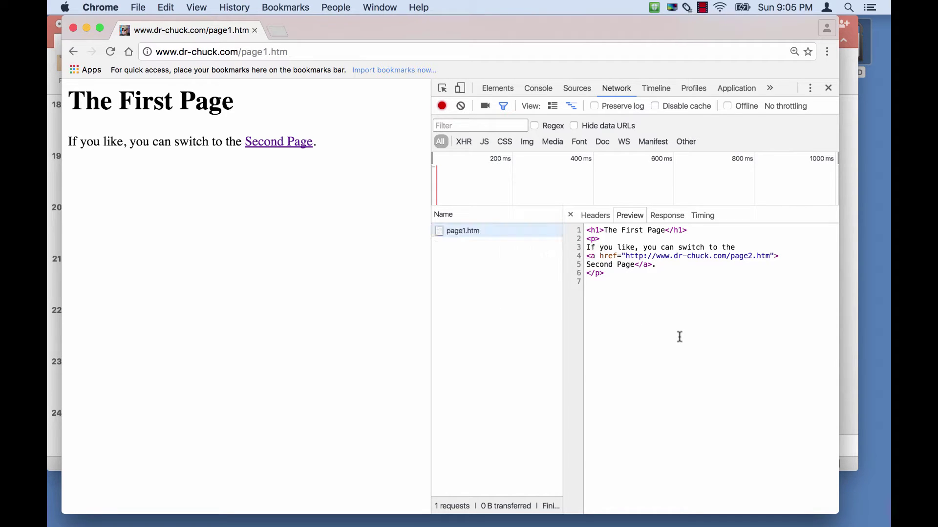
click(604, 218)
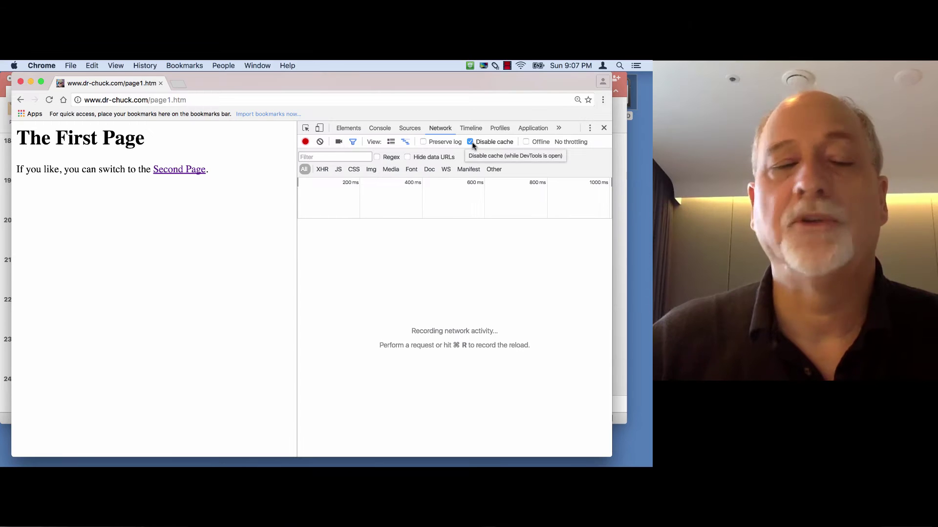
- Follow the link to the Second Page and view the page2.htm request headers, showing page1.htm as Referer
click(195, 170)
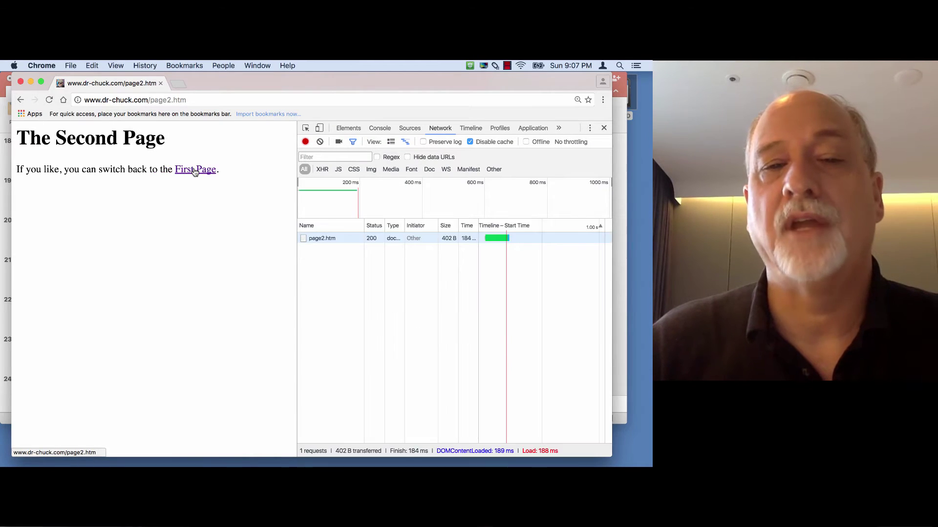
click(327, 243)
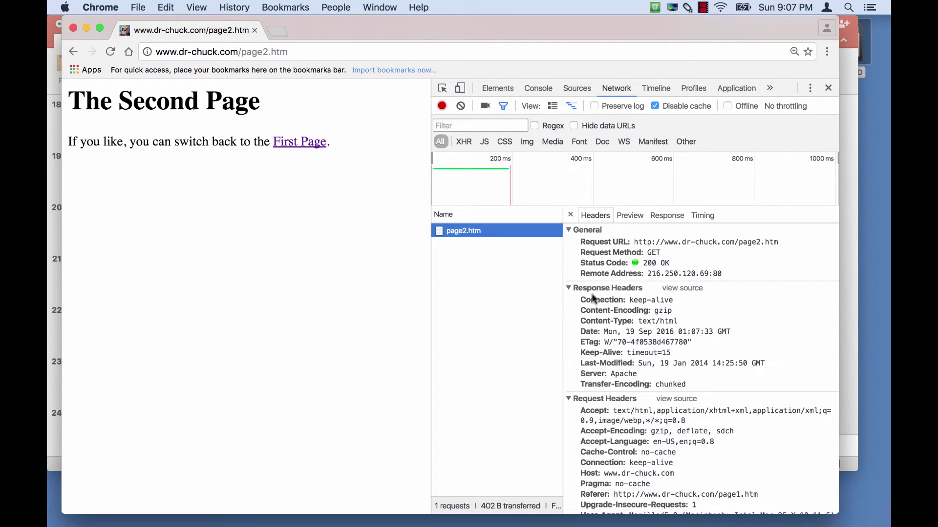
scroll(588, 353, down, 2)
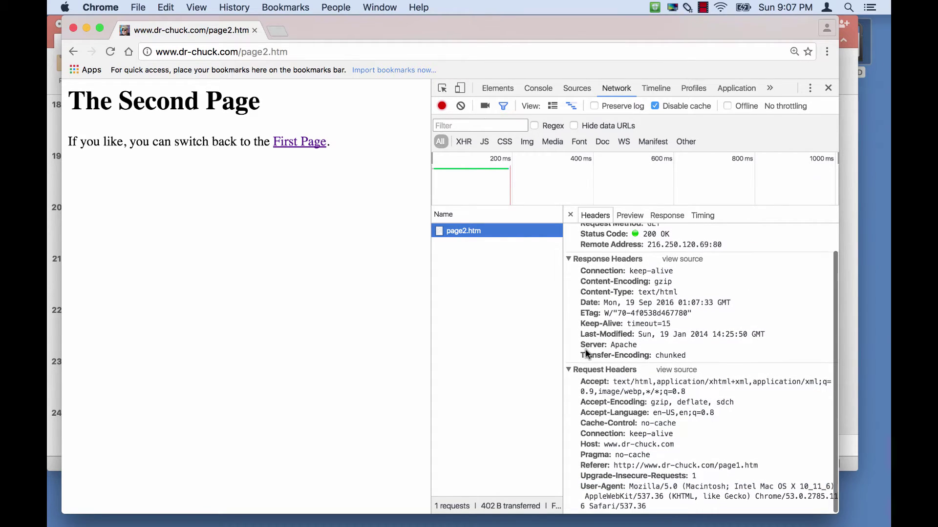
scroll(618, 296, up, 1)
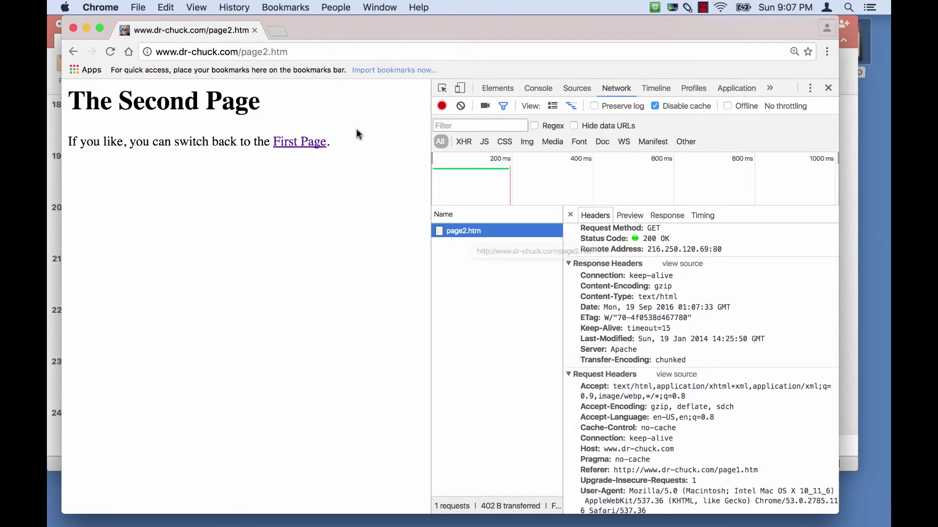
- Open a new tab with developer tools showing the Network panel
click(278, 31)
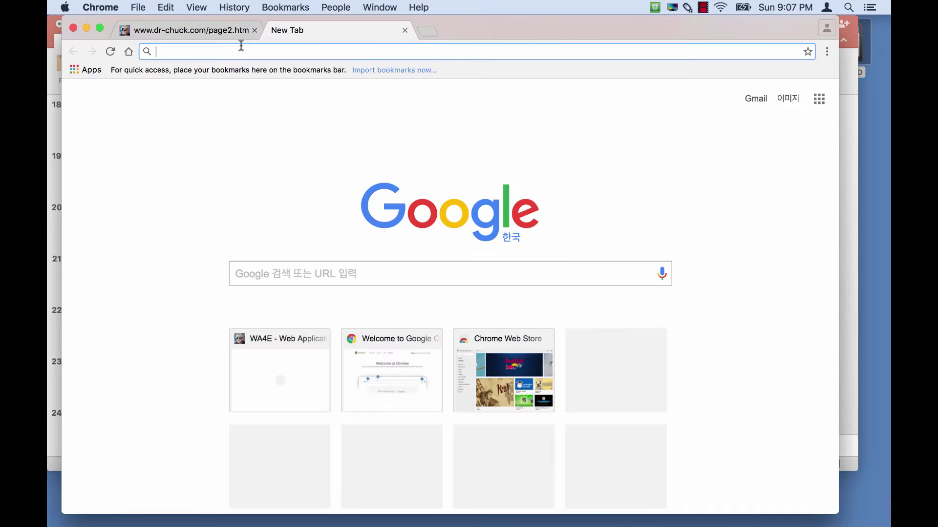
click(210, 6)
mouse_move(381, 159)
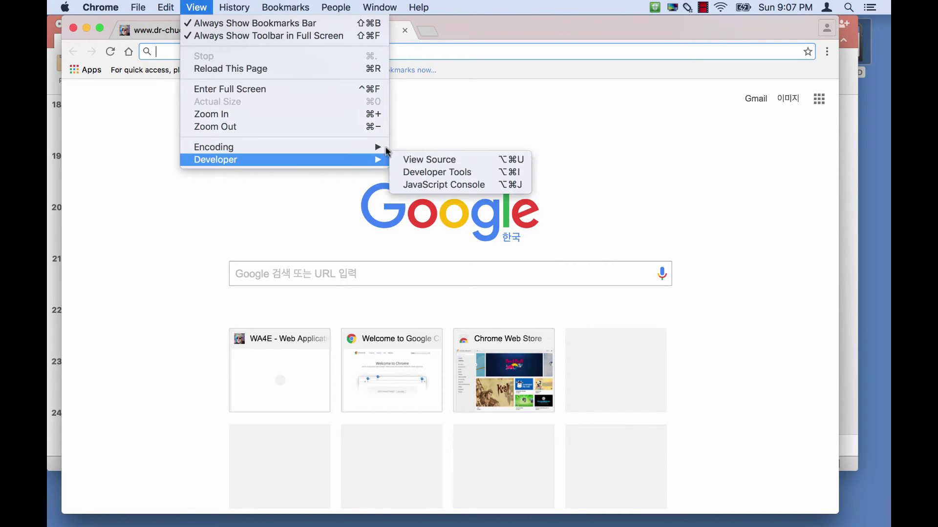
click(449, 181)
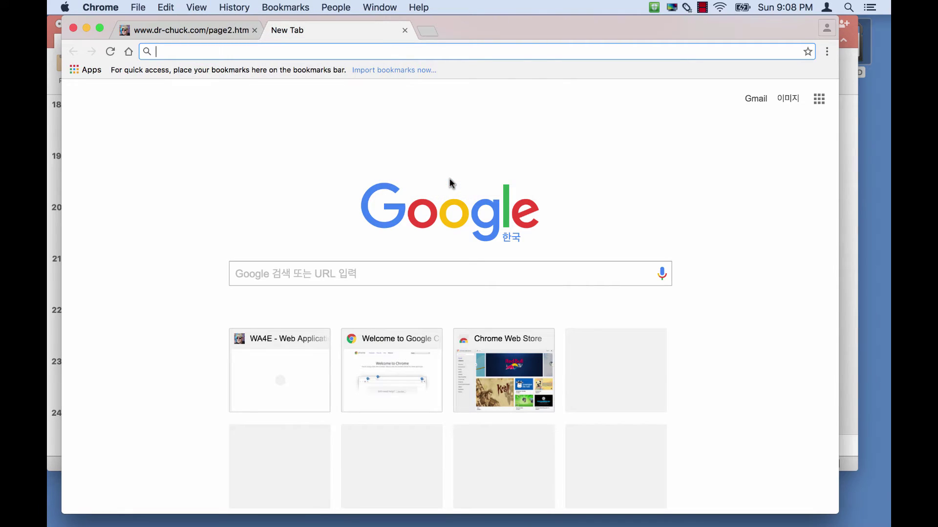
click(617, 88)
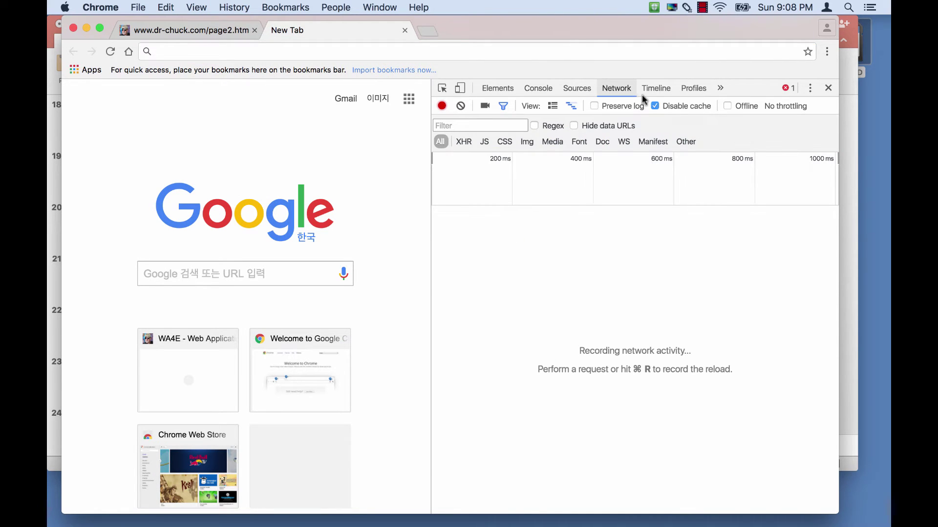
click(225, 51)
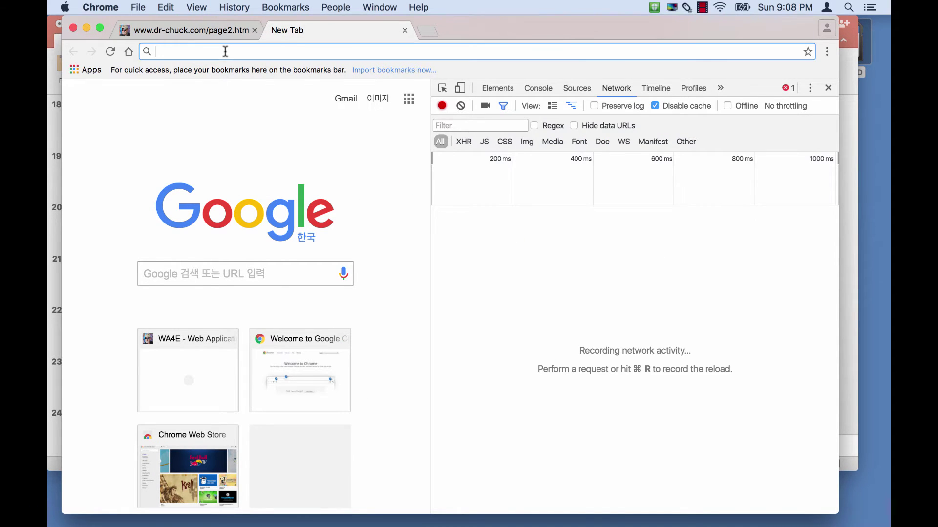
text(www.wa)
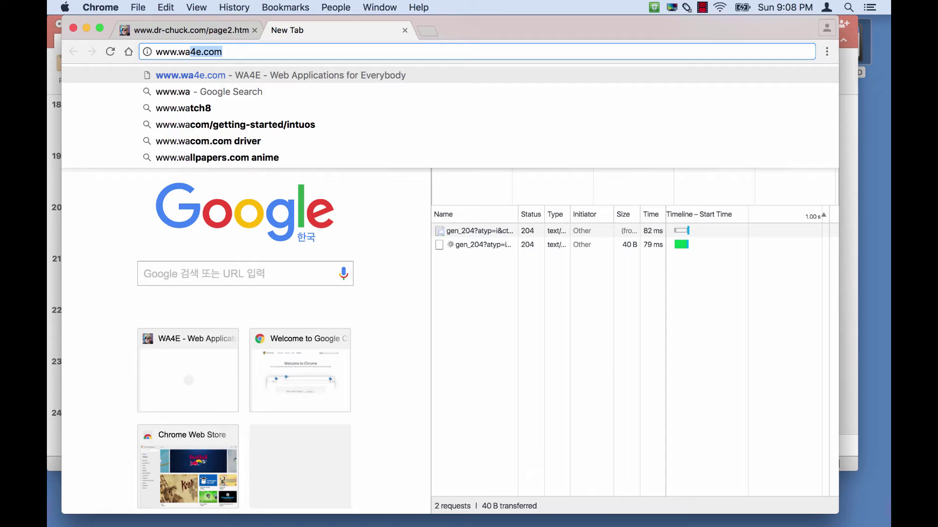
key(Return)
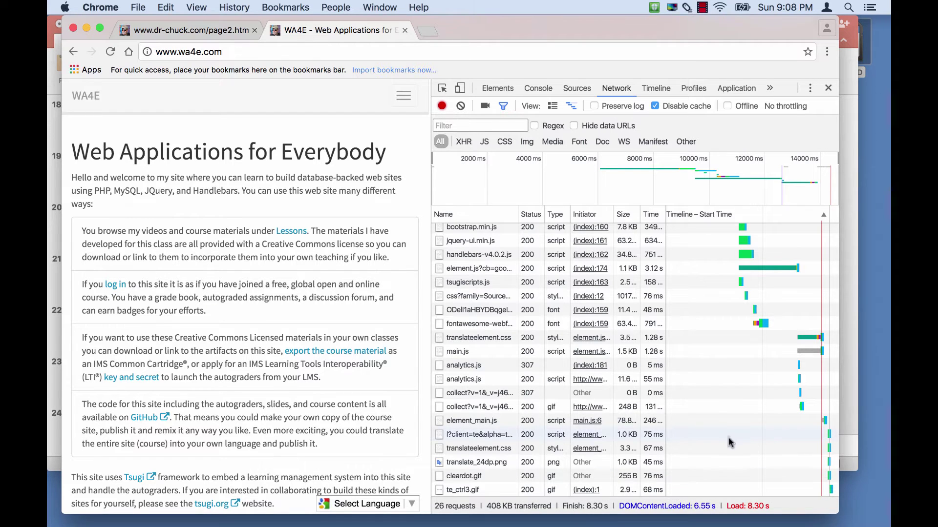
scroll(469, 254, up, 4)
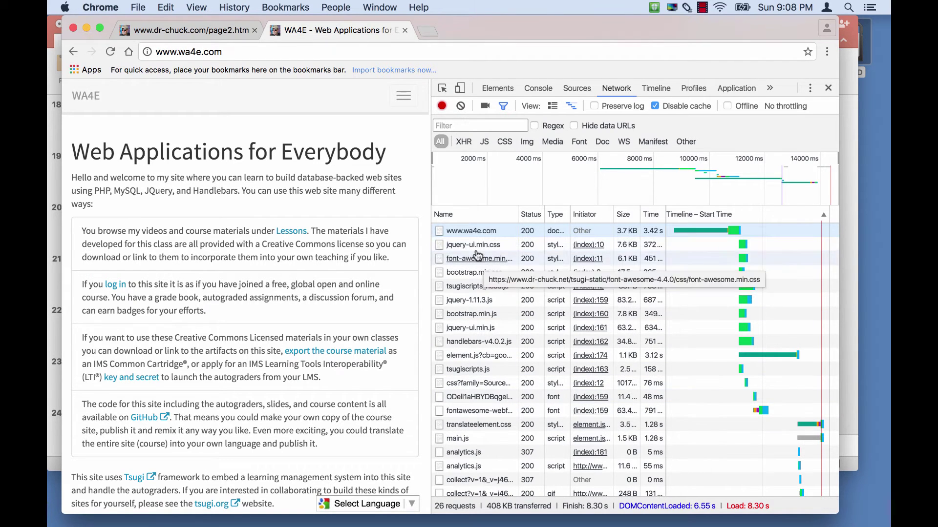
click(480, 233)
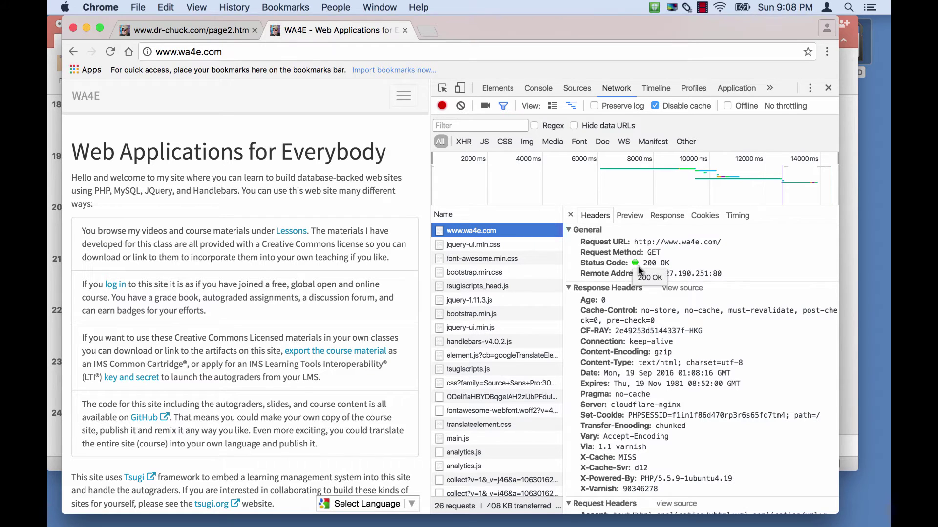
click(665, 216)
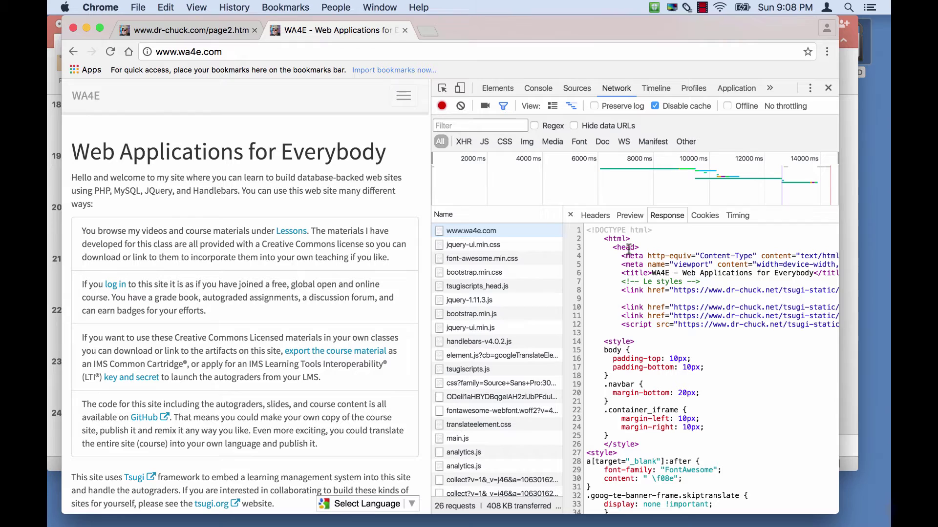
click(593, 216)
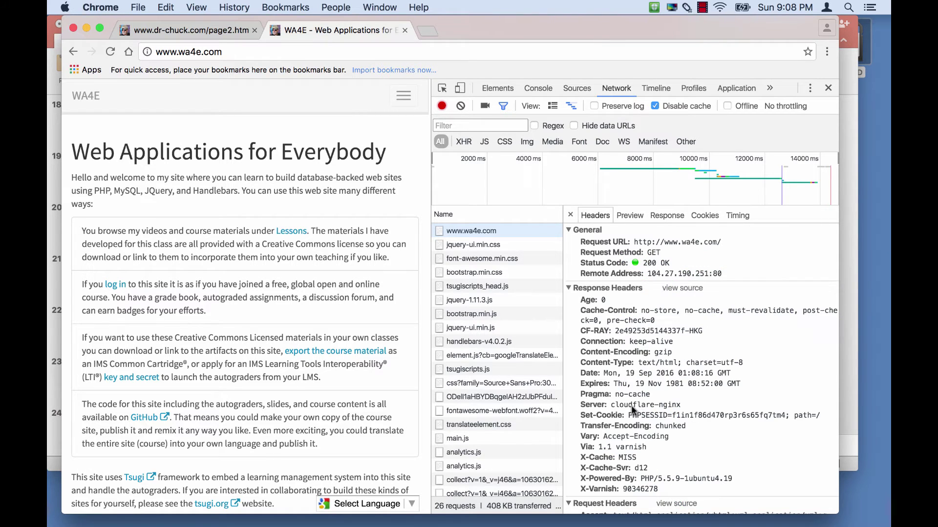
scroll(632, 410, down, 5)
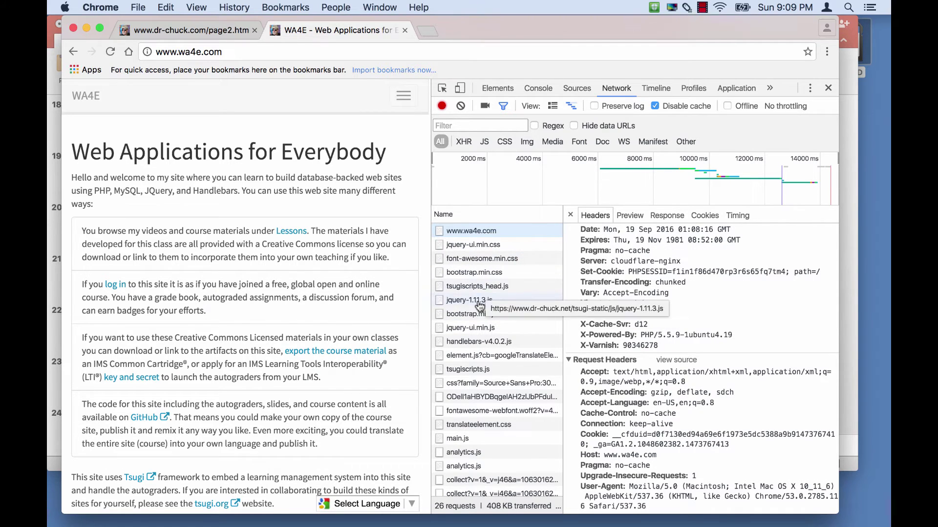
- View translateelement.css headers and CSS, then the translate_24dp.png headers (200, image/png, 825 bytes)
click(477, 426)
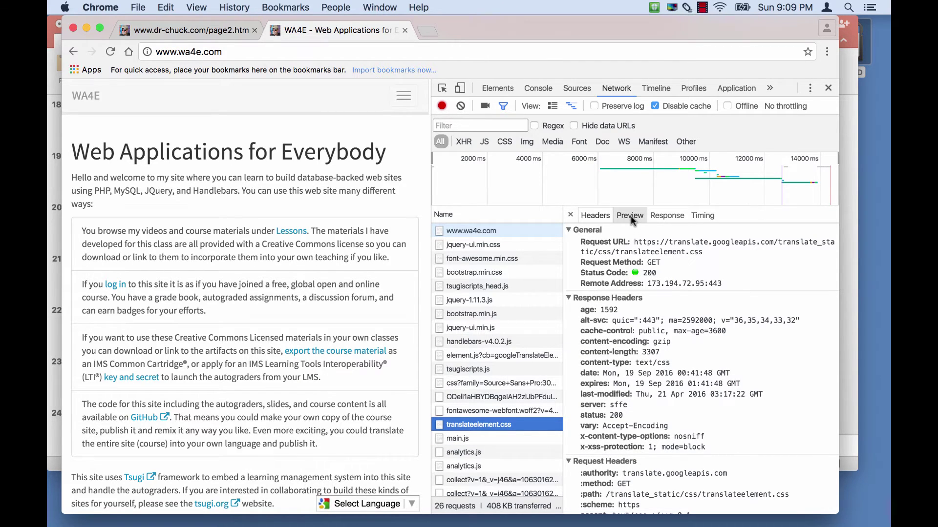
click(666, 215)
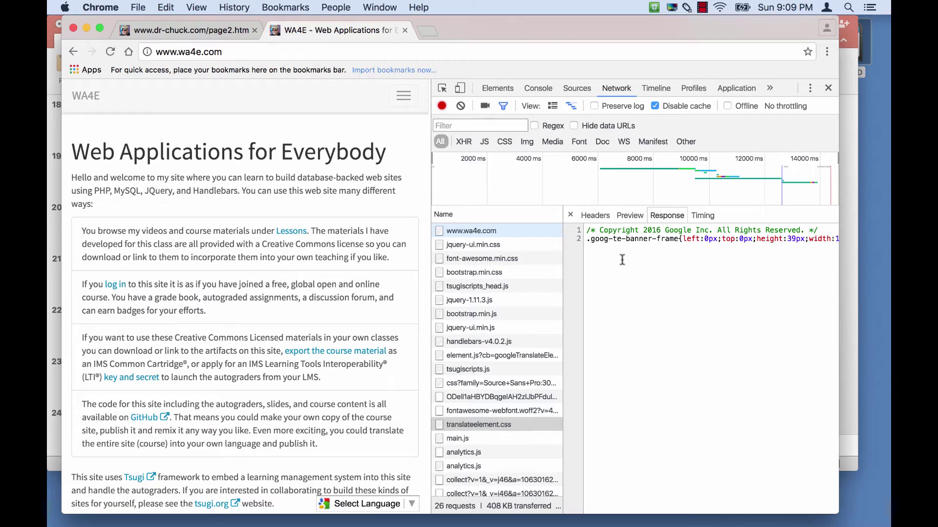
scroll(519, 393, down, 4)
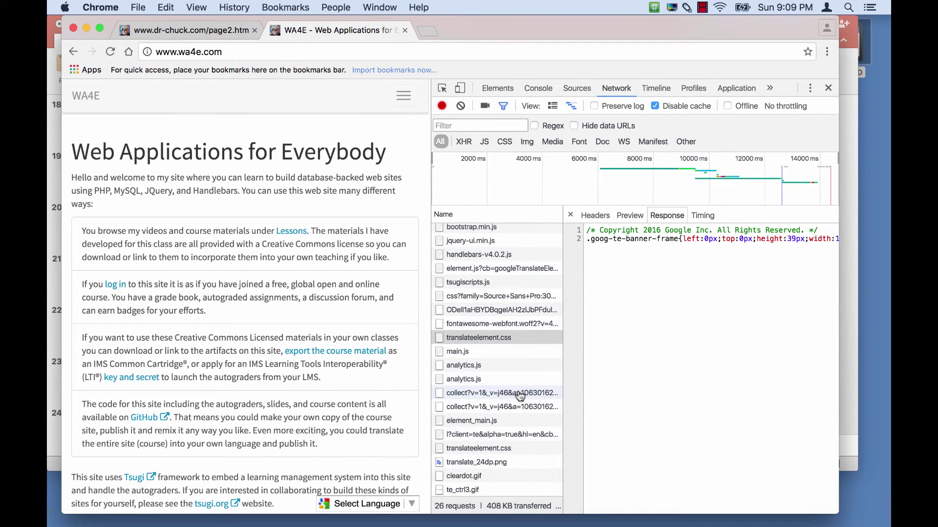
click(485, 464)
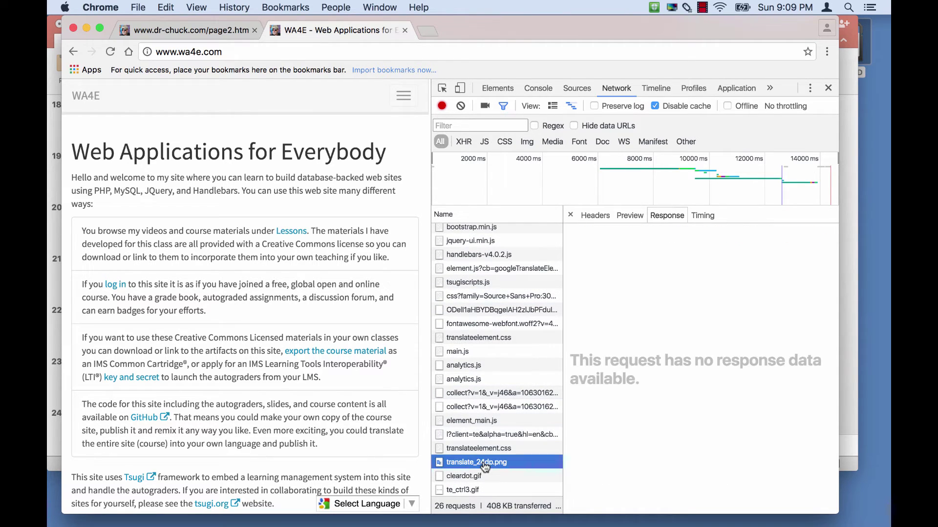
click(594, 216)
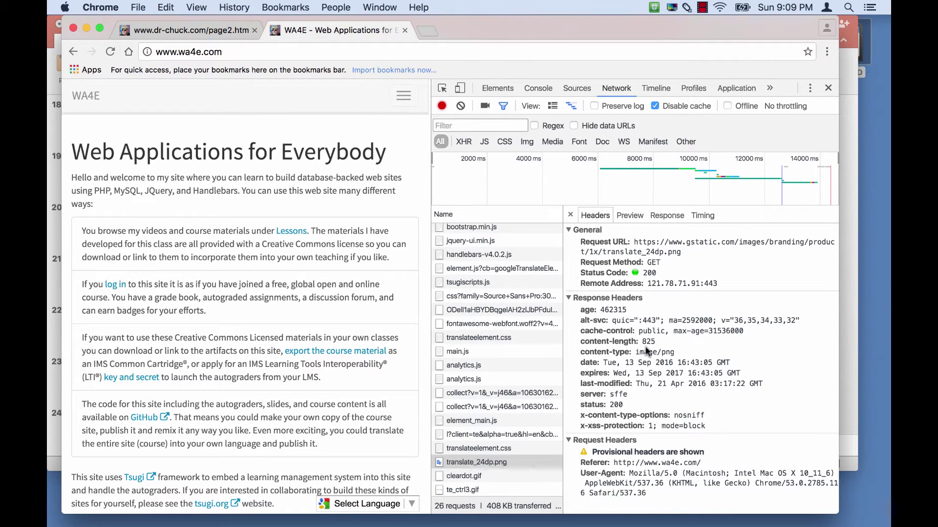